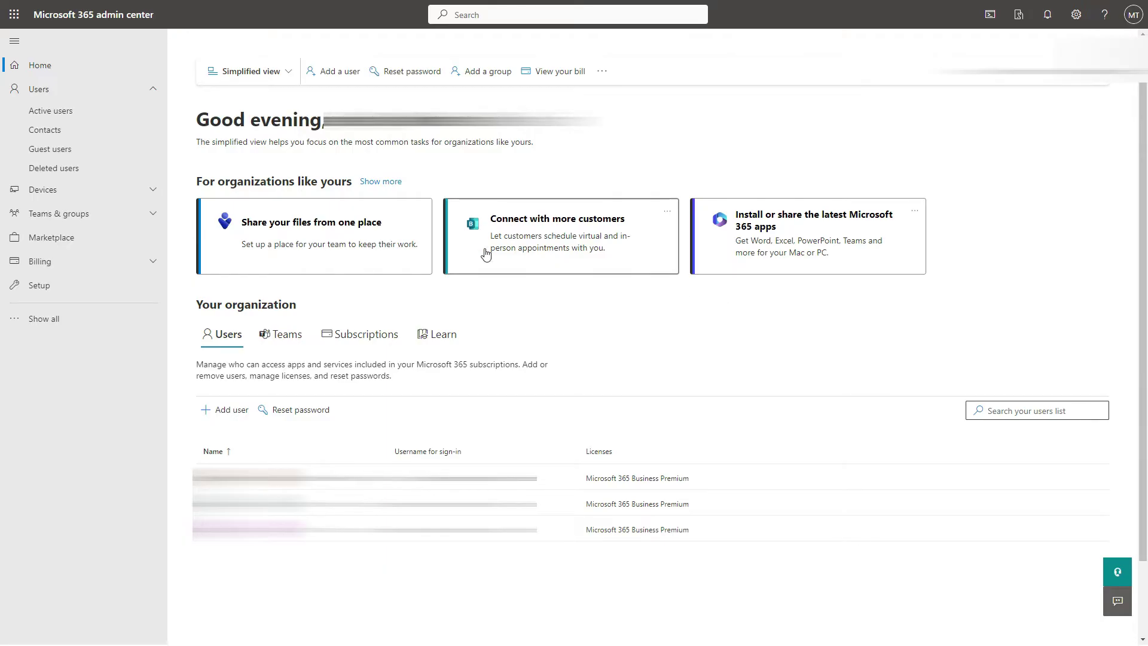
Open the Active users list showing the three Microsoft 365 Business Premium users.
left_click(90, 115)
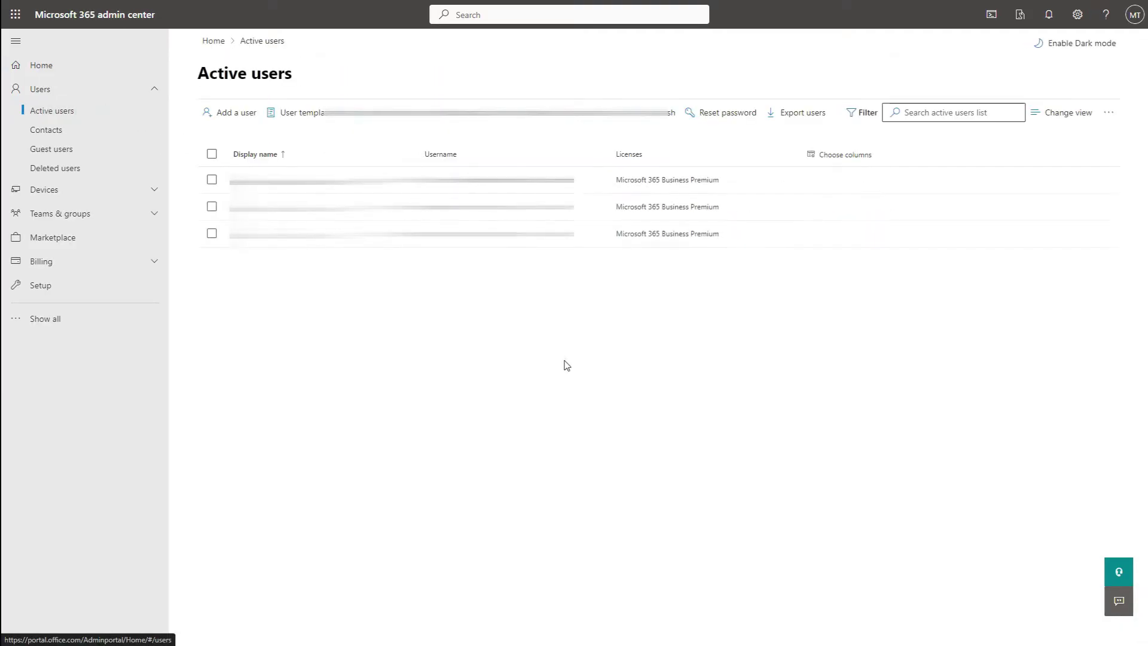
Start a new user named test test with its username and a custom password.
left_click(237, 112)
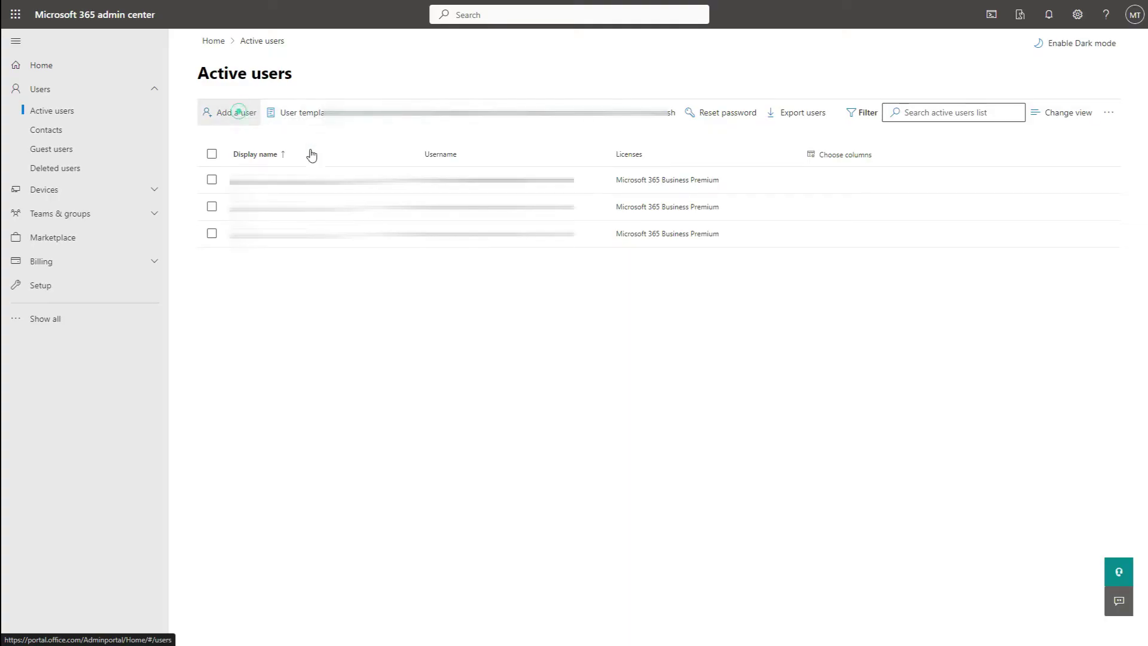
left_click(566, 192)
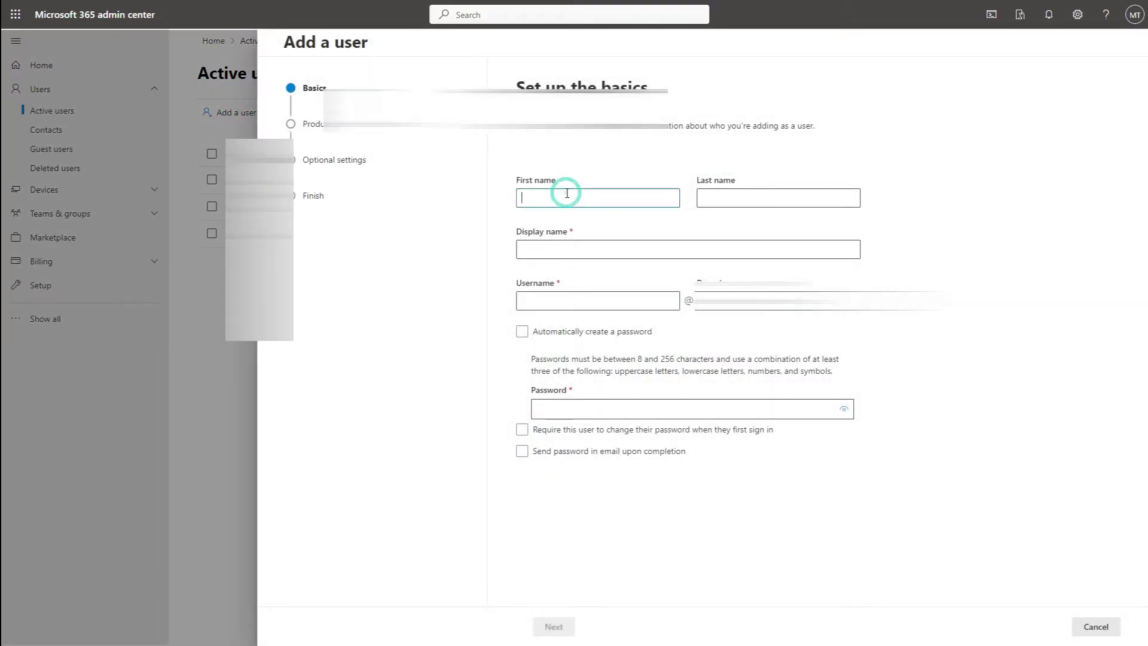
type("test")
key("Tab")
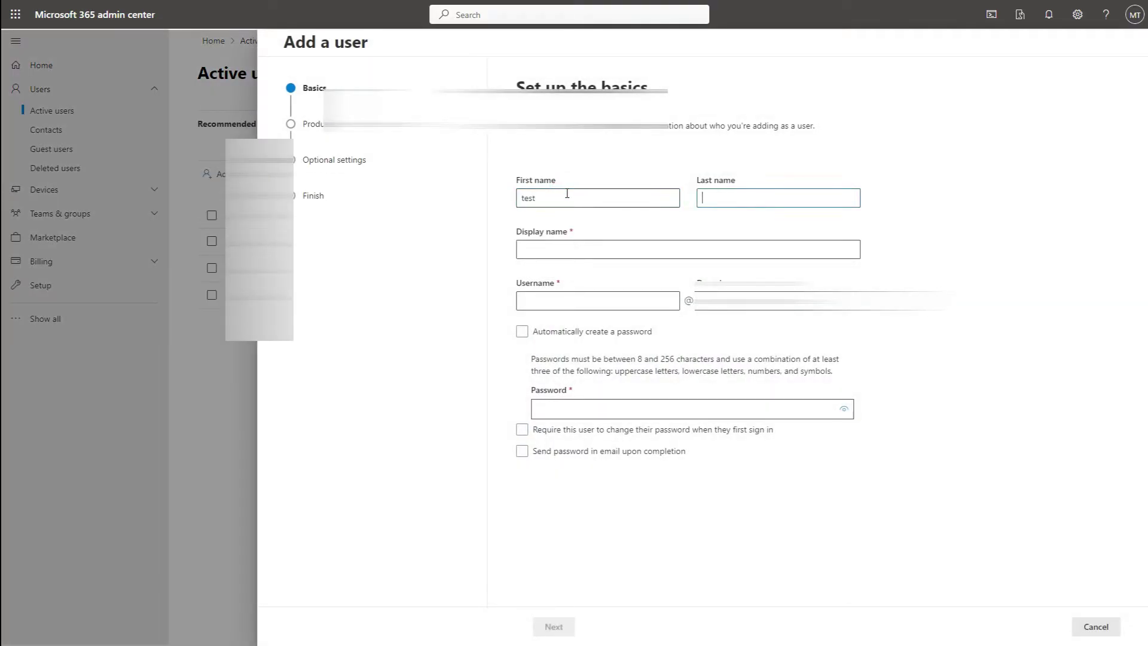
key("Tab")
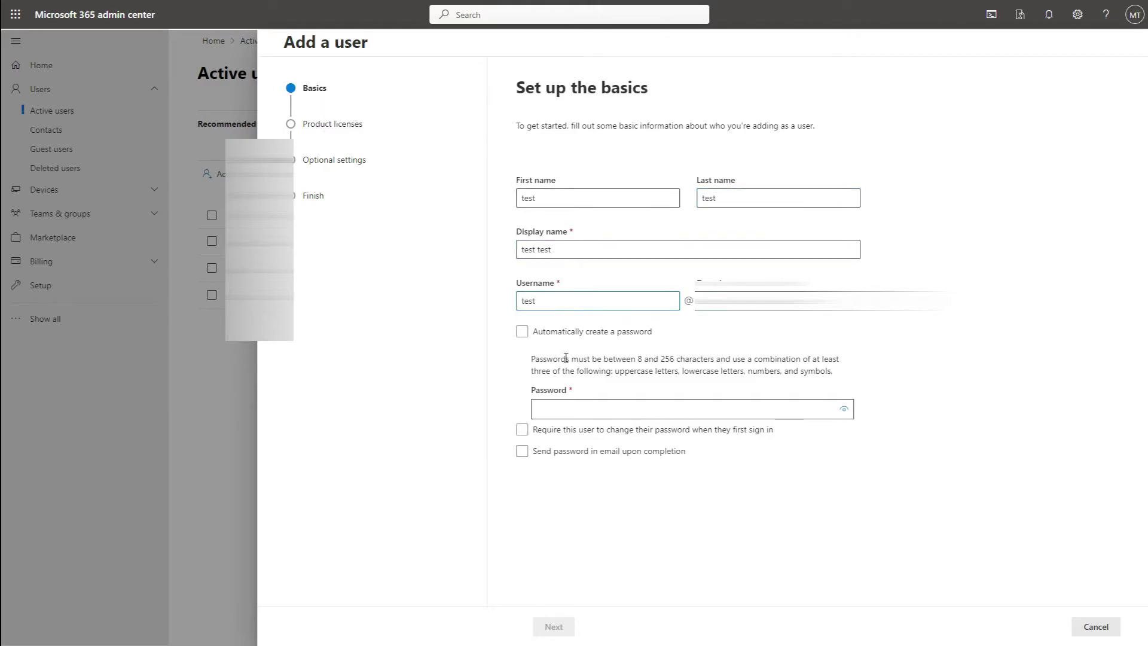
left_click(543, 409)
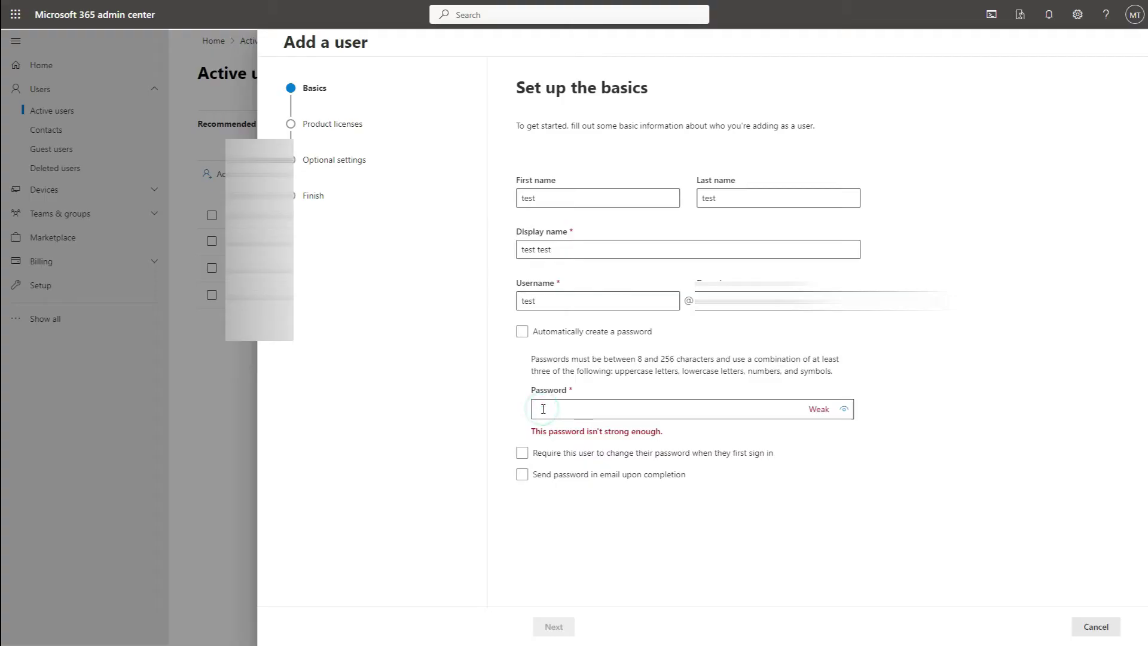
type("••••••••")
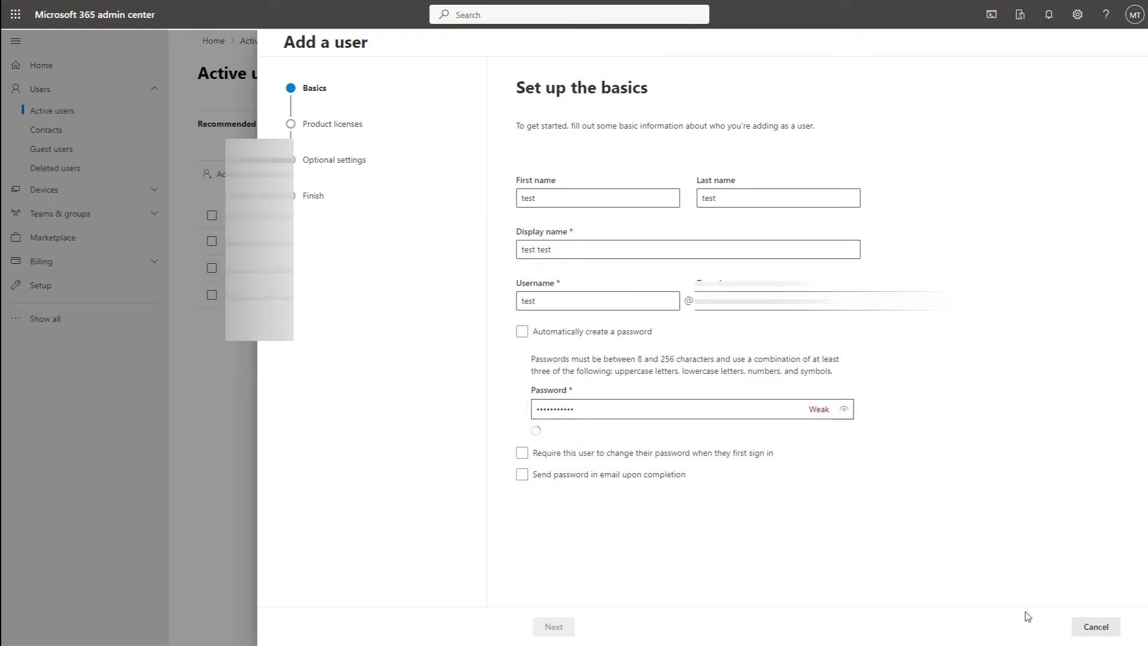
Assign the Microsoft 365 Business Premium licence and finish adding the user.
left_click(570, 626)
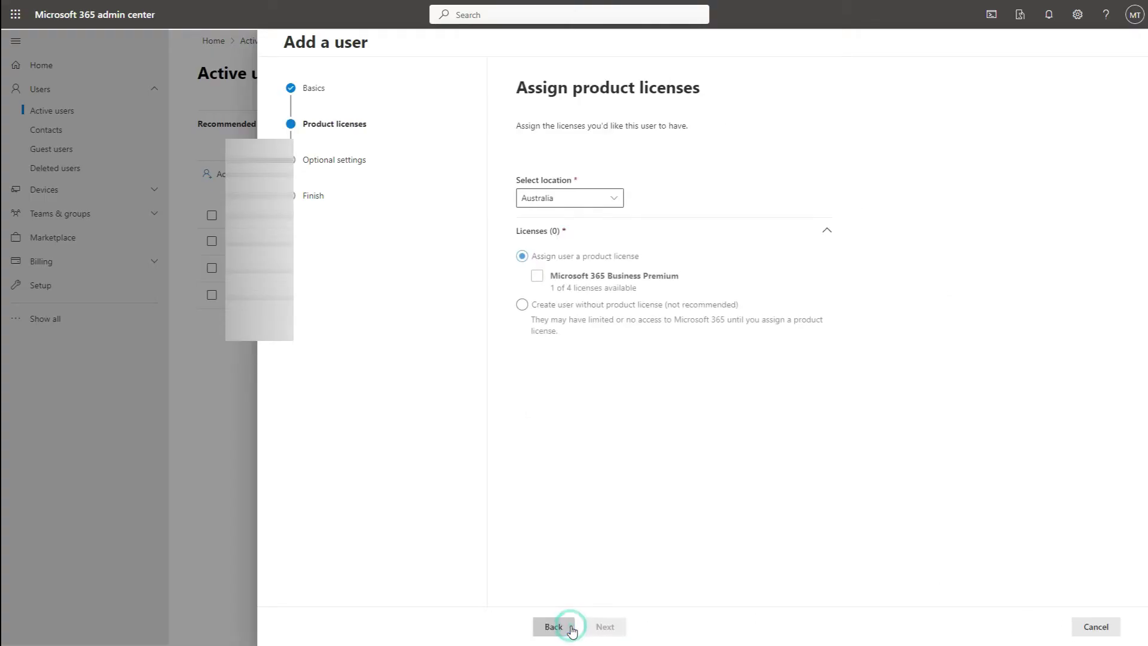
left_click(531, 281)
left_click(606, 626)
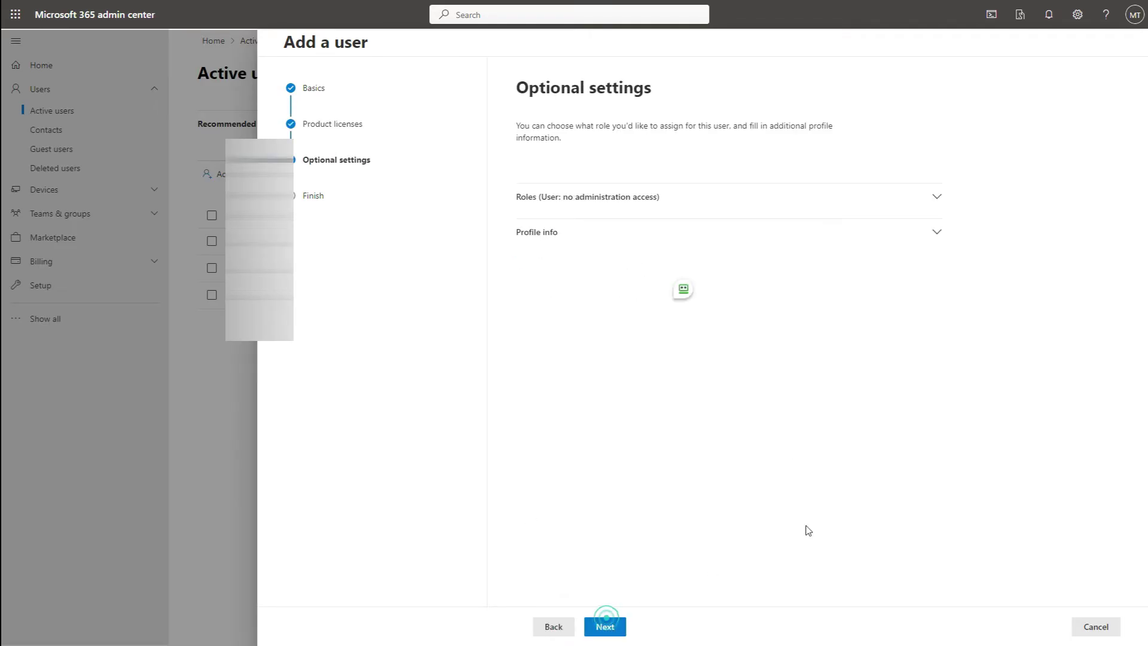
left_click(607, 626)
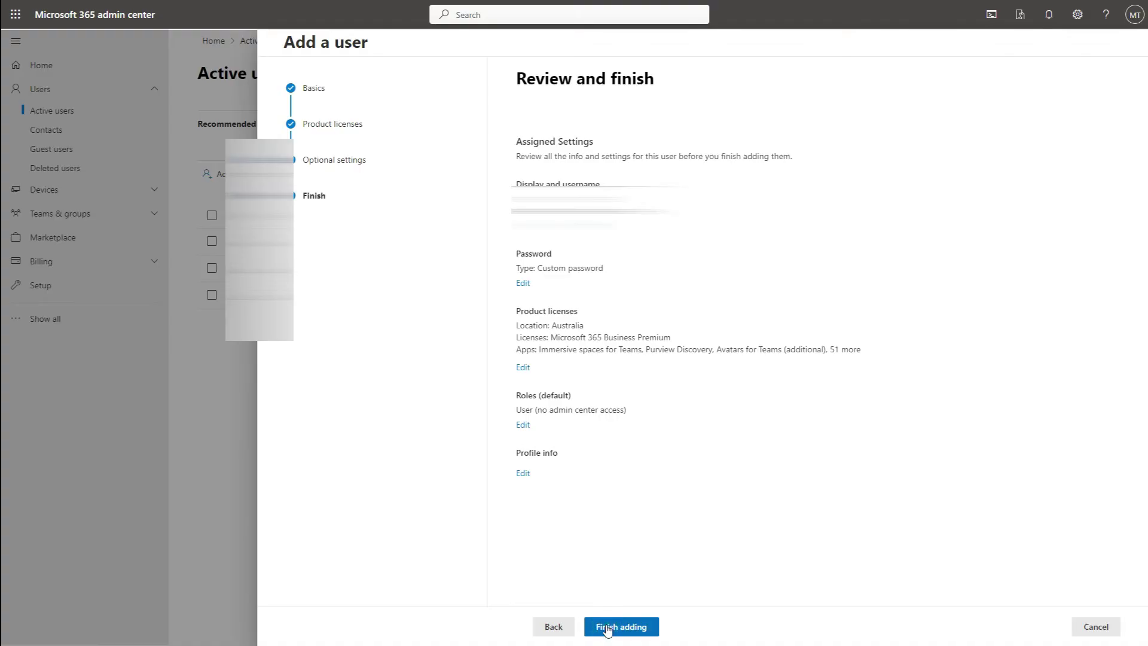
left_click(606, 627)
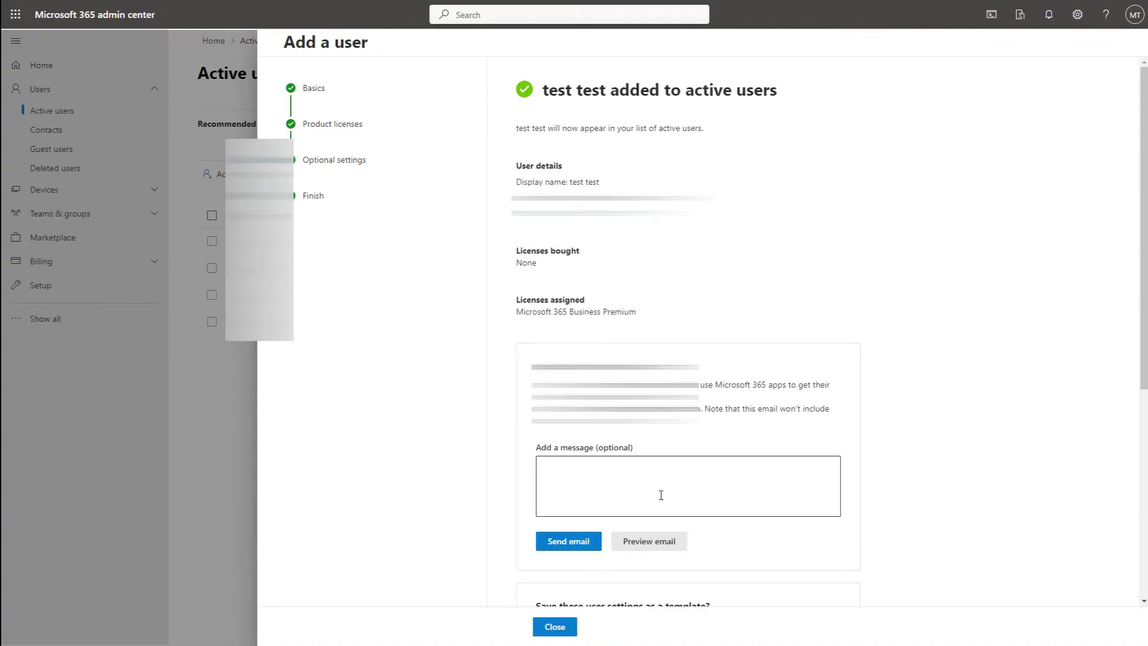
Open test test's Mail details and confirm the mailbox is still being prepared.
left_click(555, 627)
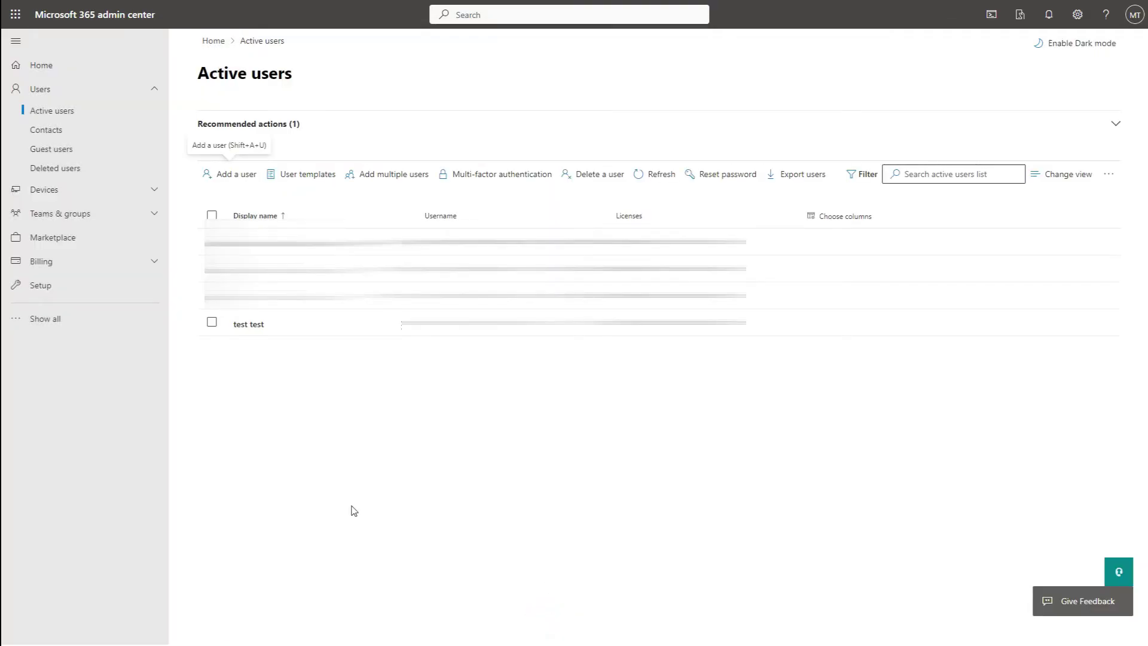
left_click(247, 324)
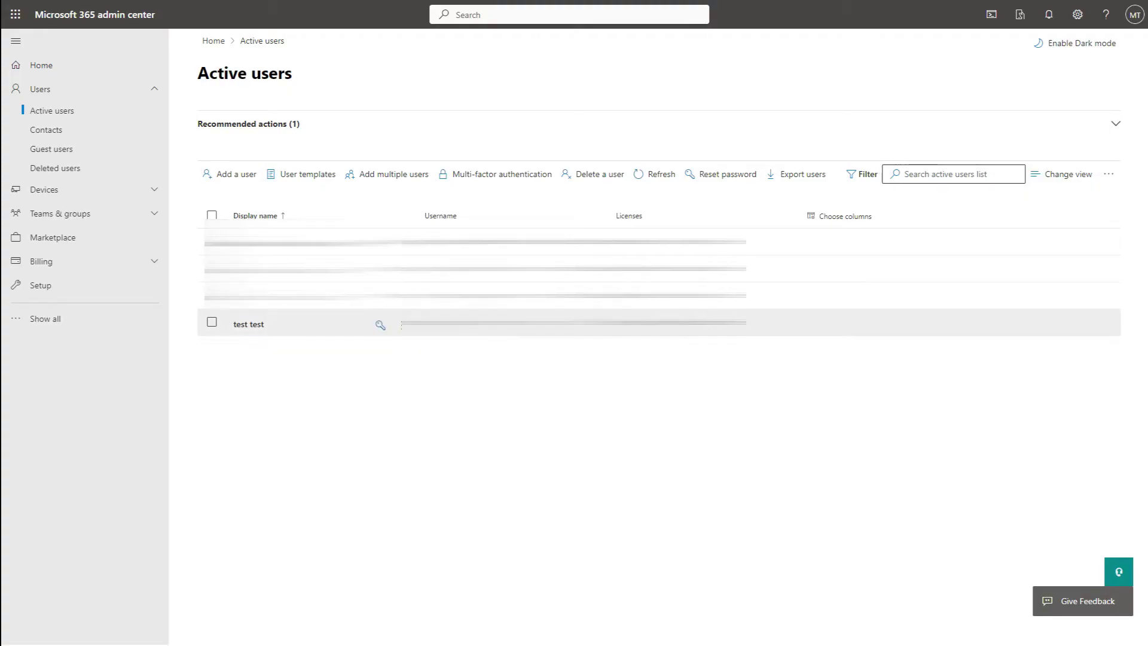
left_click(261, 326)
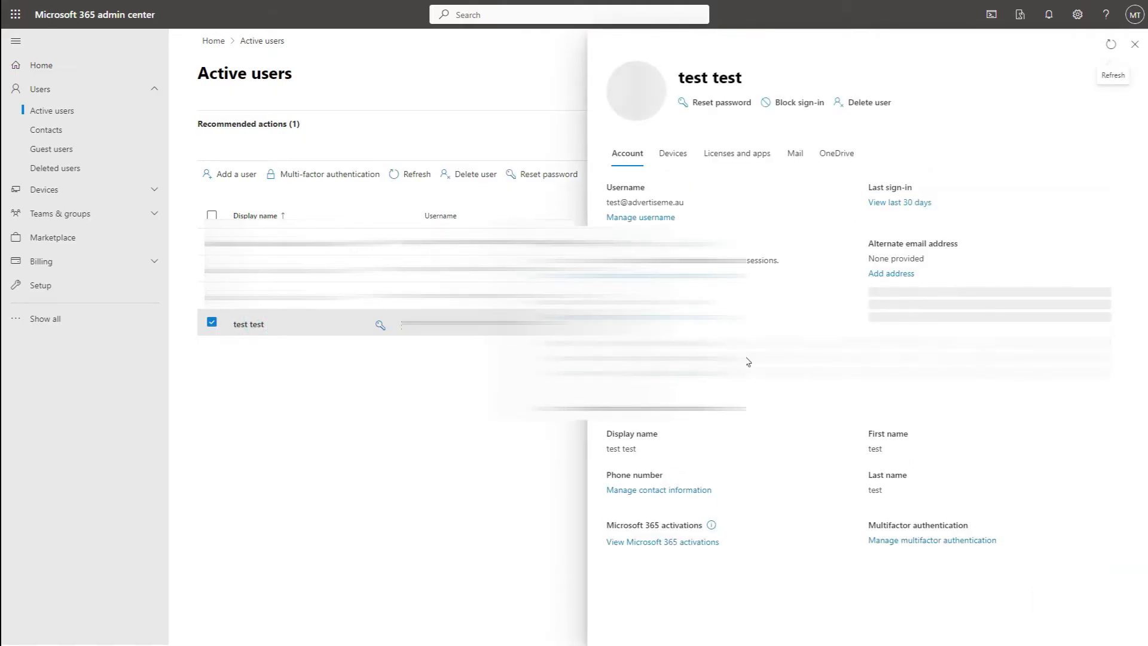
left_click(799, 157)
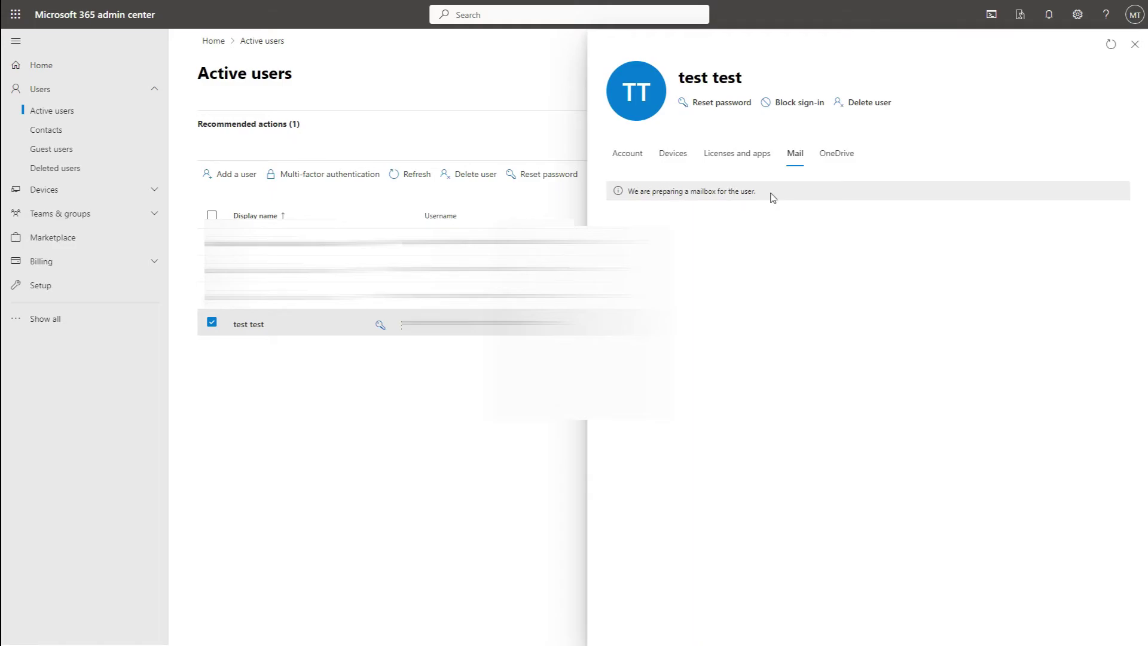
left_click_drag(771, 195, 631, 196)
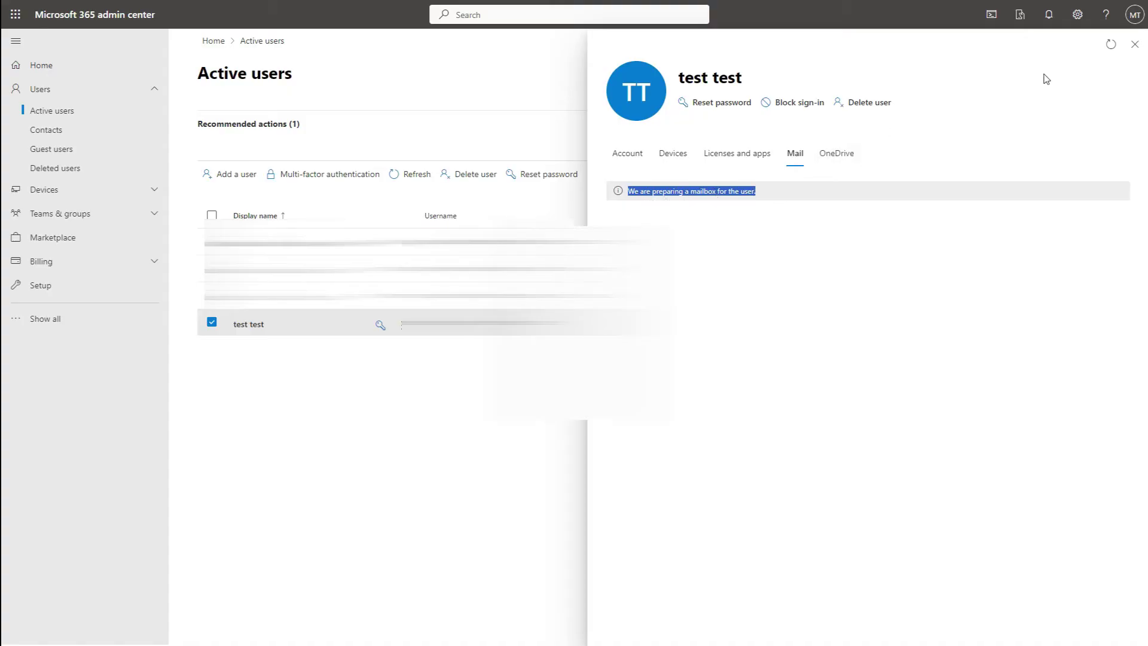
Go to the Setup page with all admin centers shown in the navigation.
left_click(1134, 44)
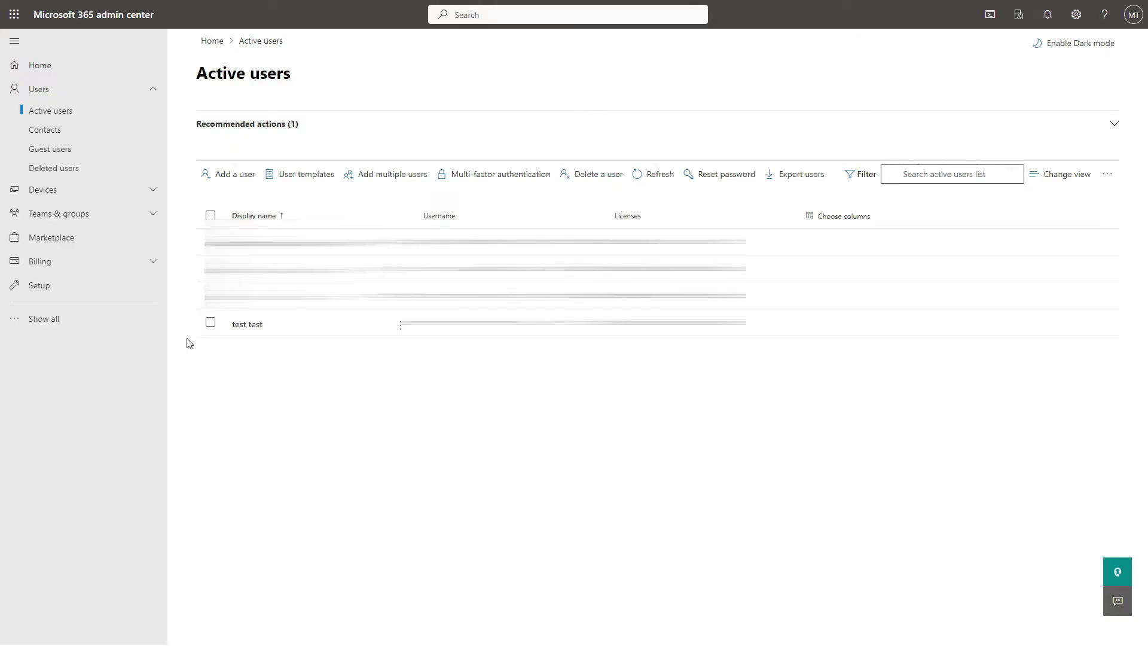
left_click(43, 288)
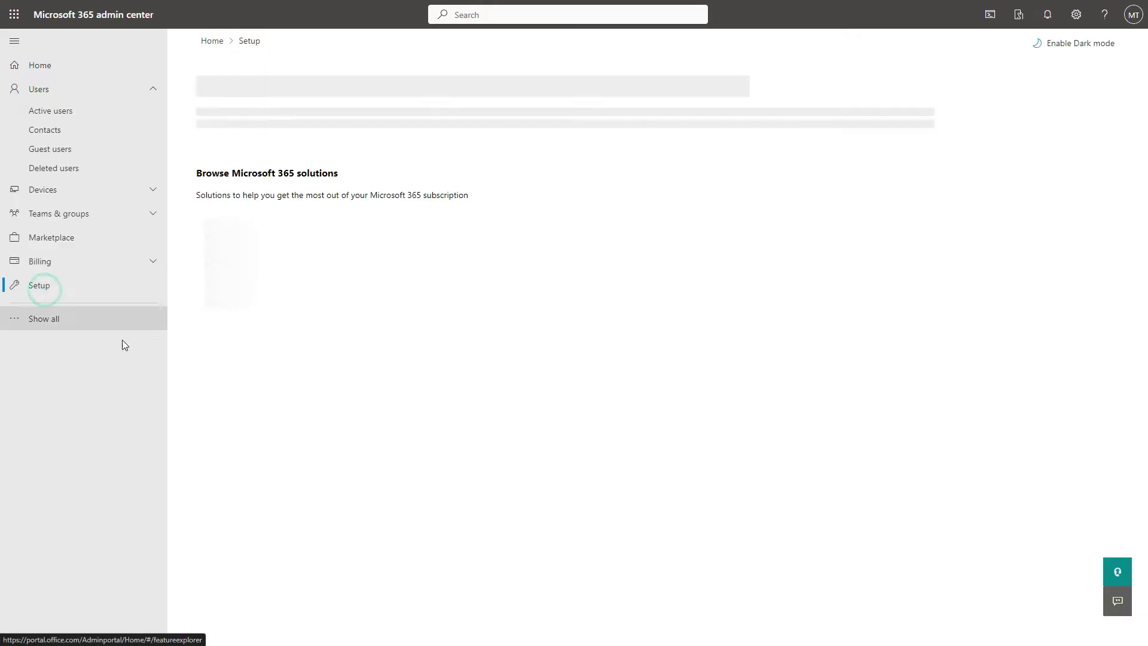
left_click(59, 320)
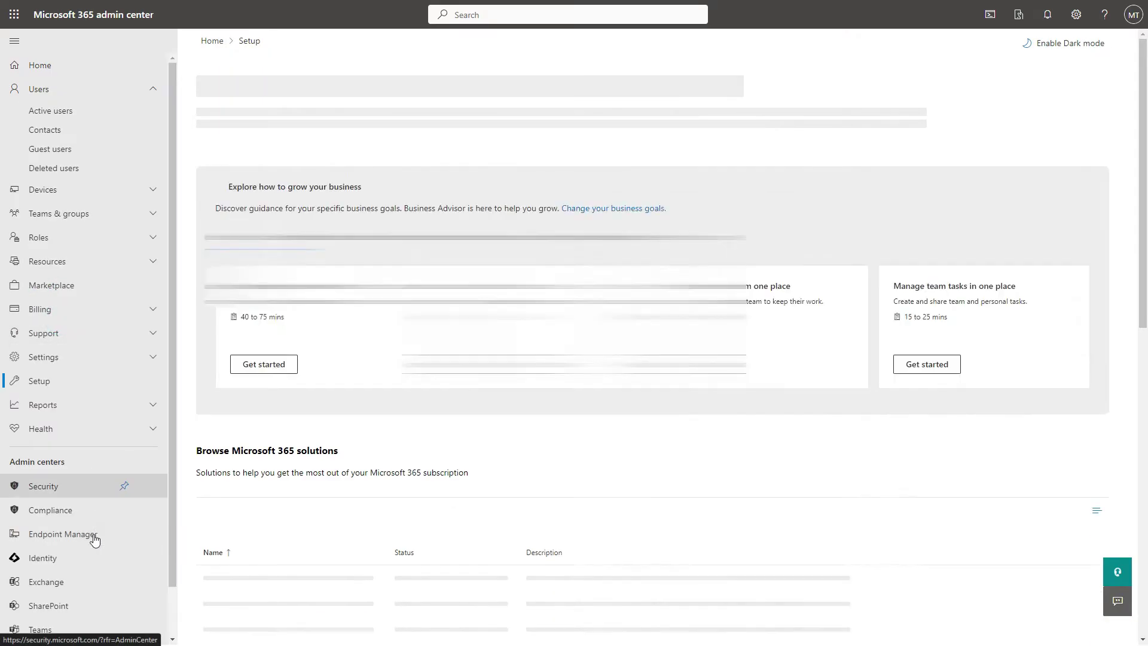
Switch to the Identity (Entra) admin center and expand its Users pages.
left_click(66, 558)
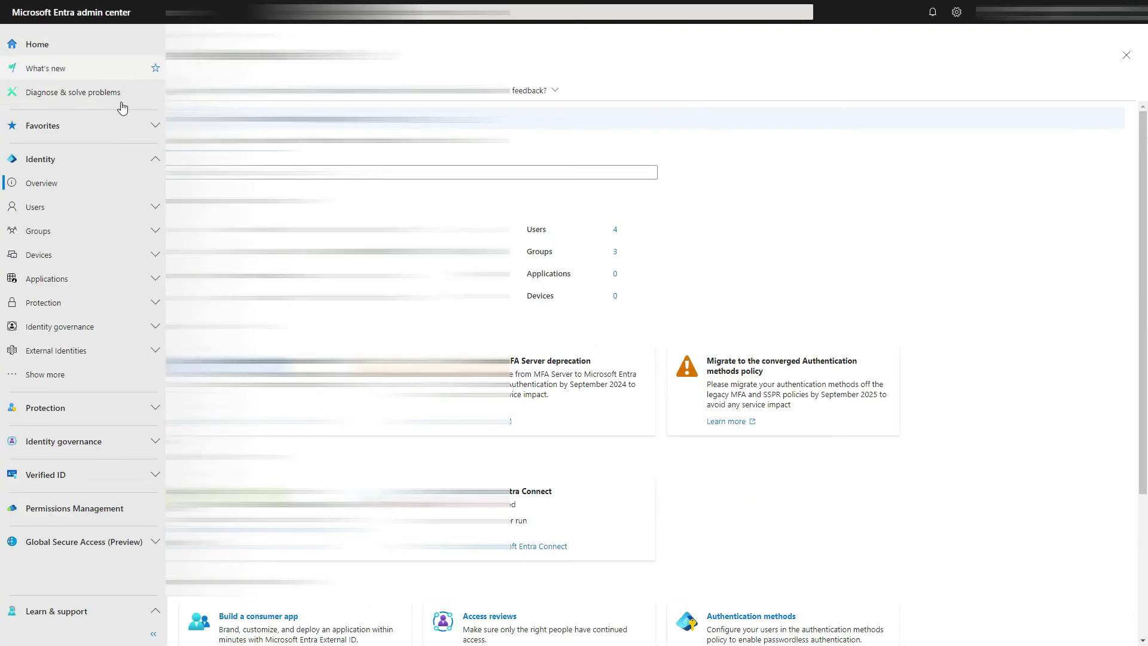
left_click(52, 206)
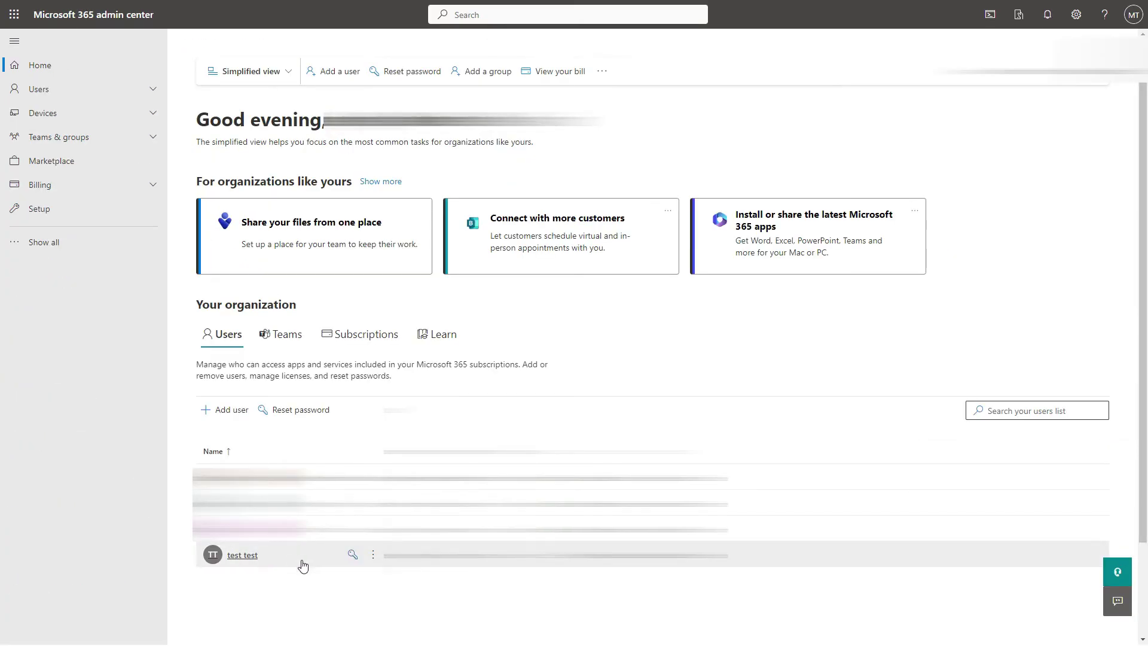
Delete user test test, releasing its Microsoft 365 Business Premium licence.
left_click(373, 555)
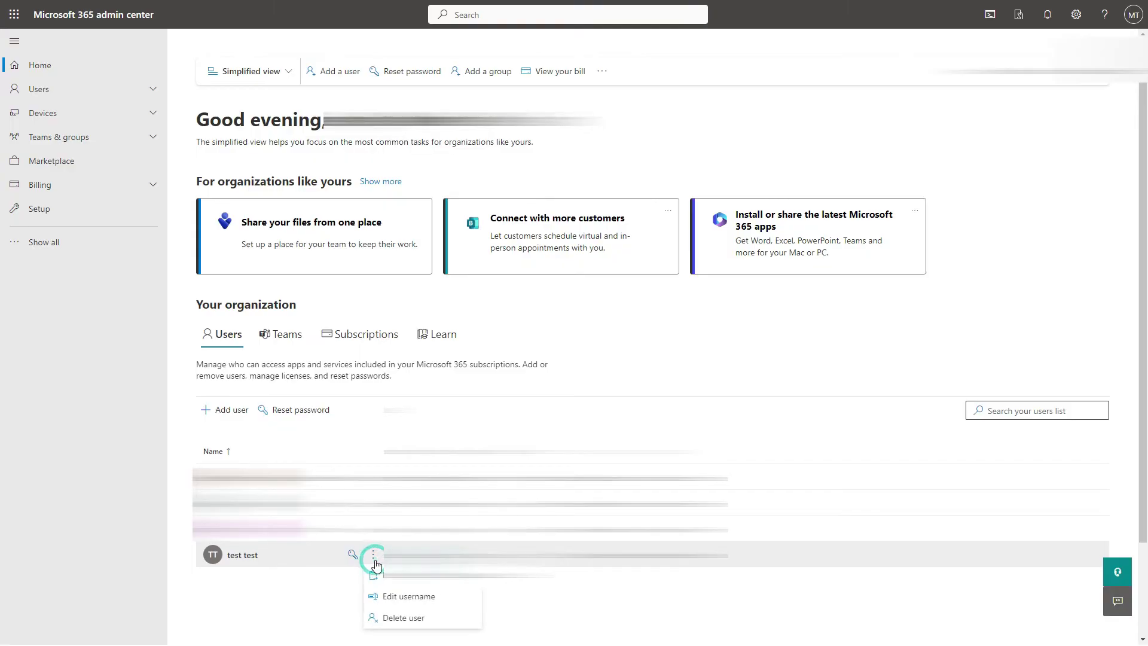
left_click(393, 615)
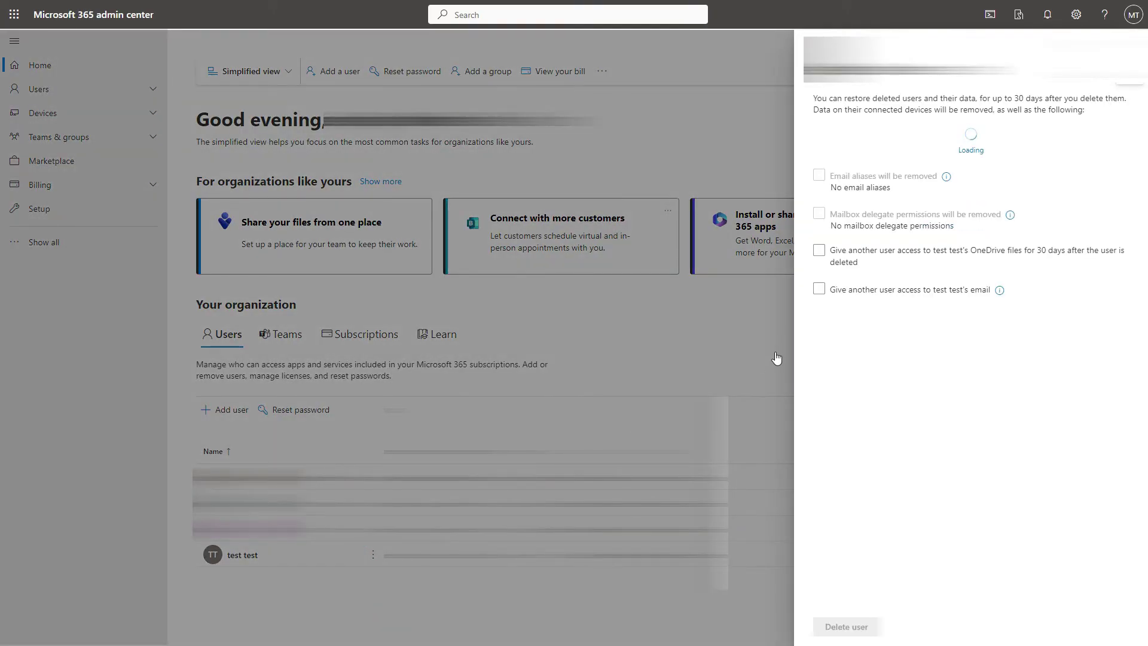
left_click(854, 625)
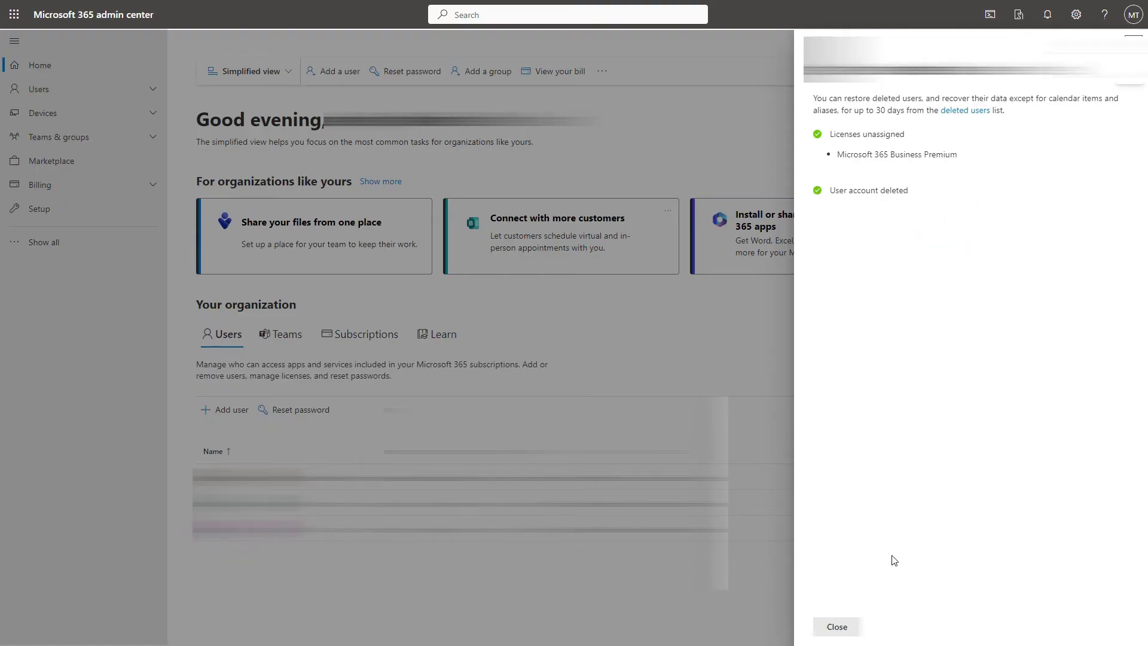
left_click(837, 627)
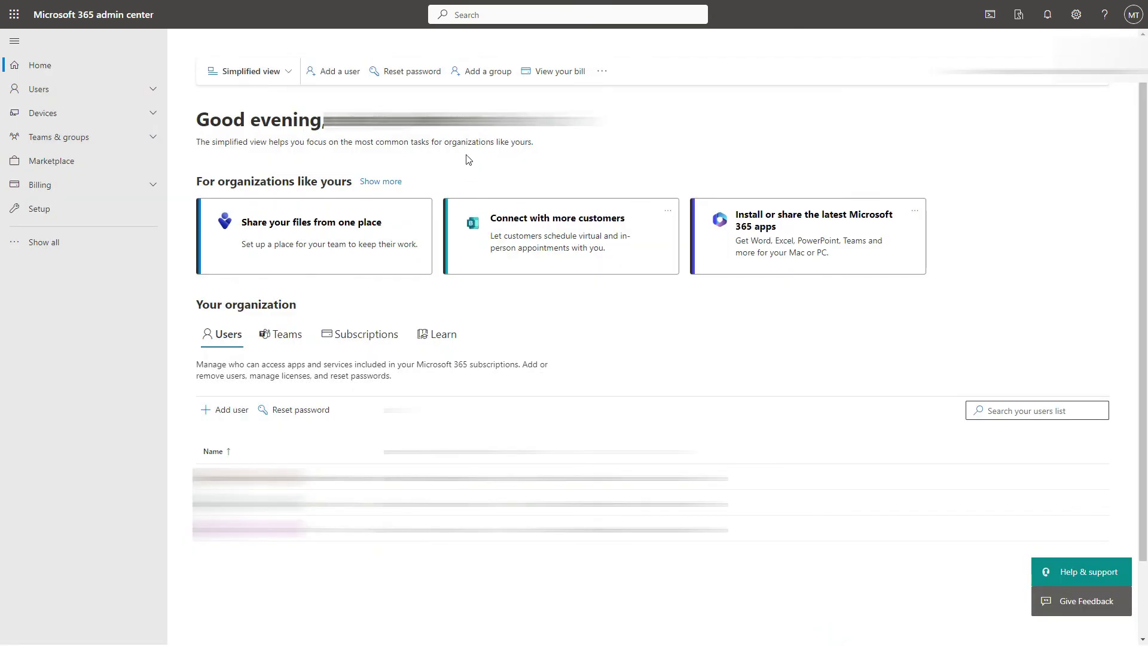
left_click(42, 242)
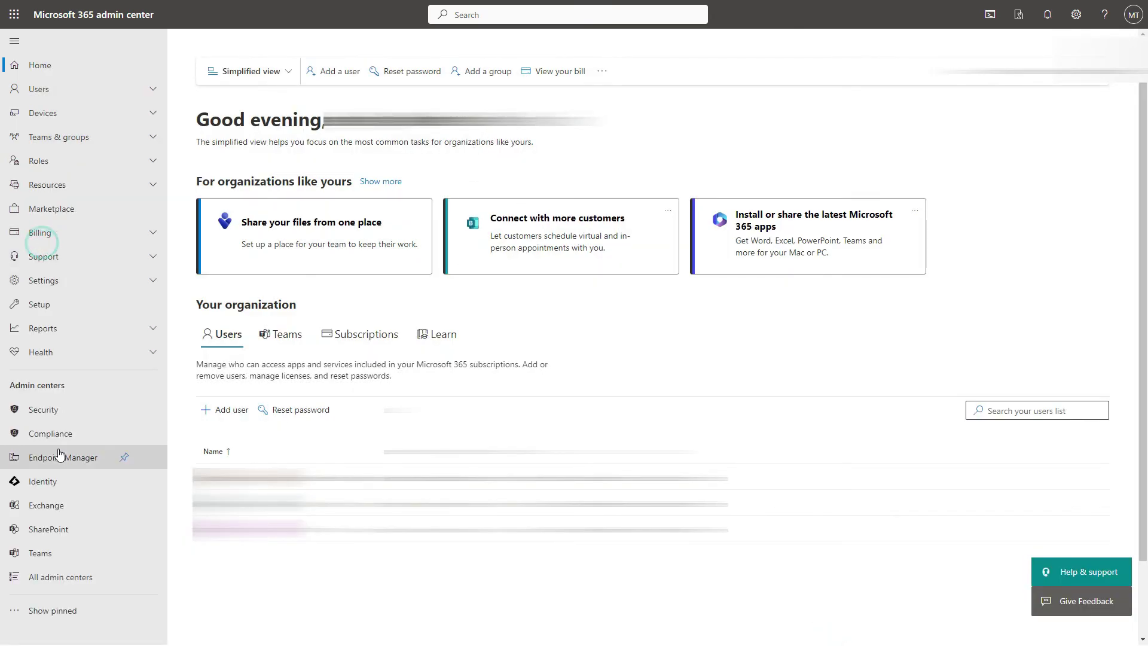
In Entra's Deleted users, permanently delete all three test test accounts and refresh the empty list.
left_click(45, 481)
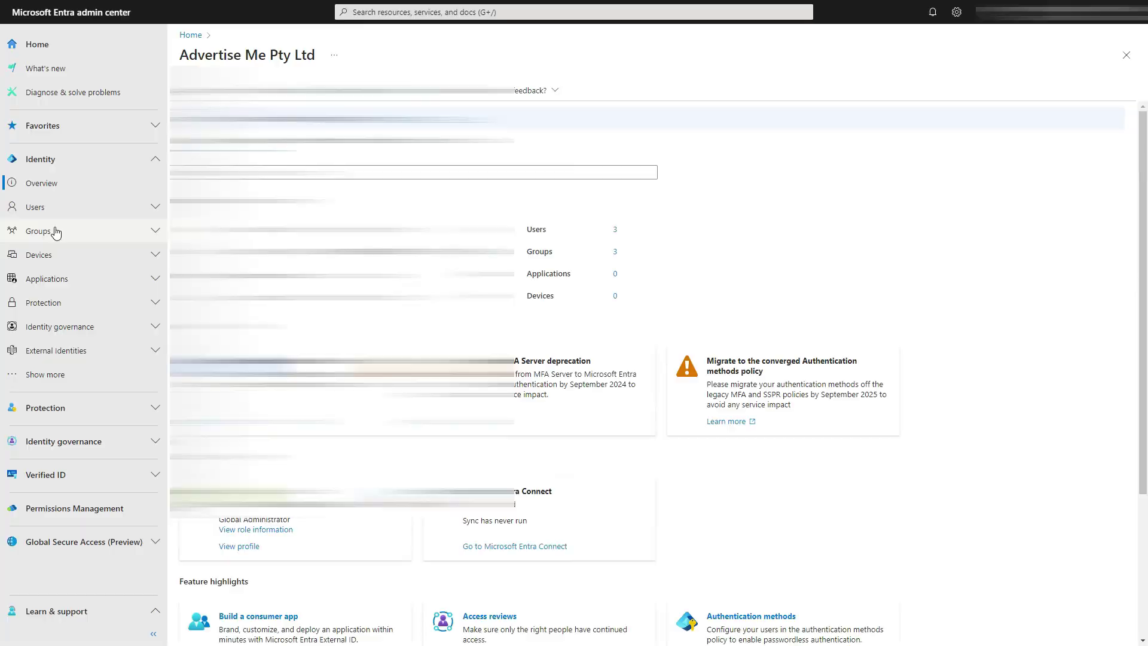
left_click(37, 210)
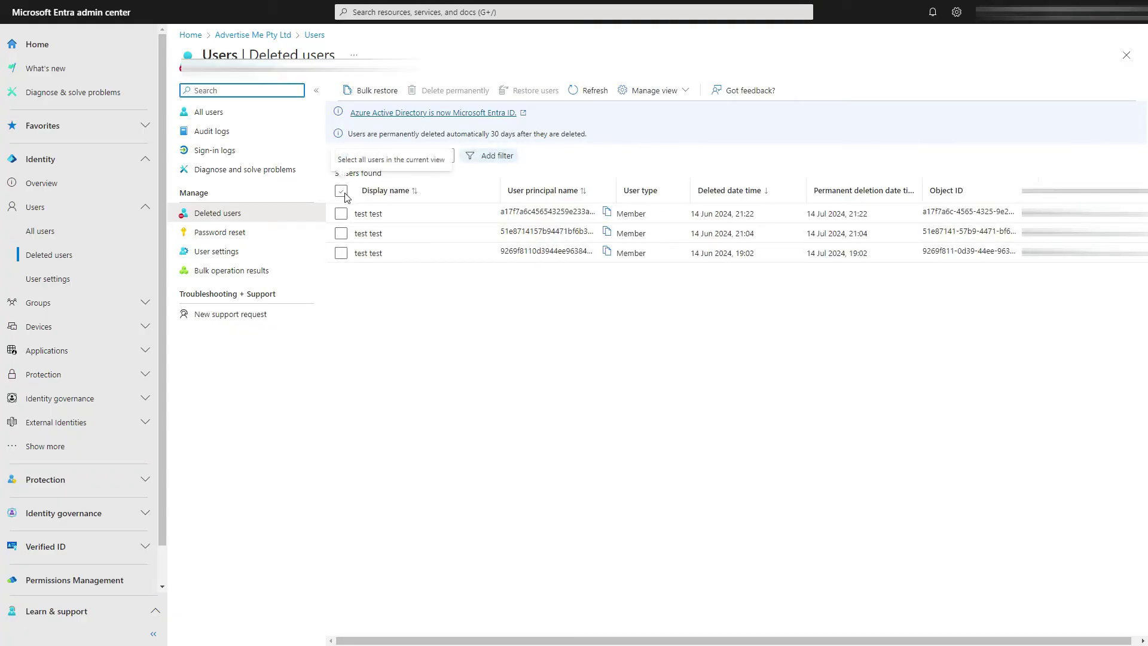
left_click(341, 191)
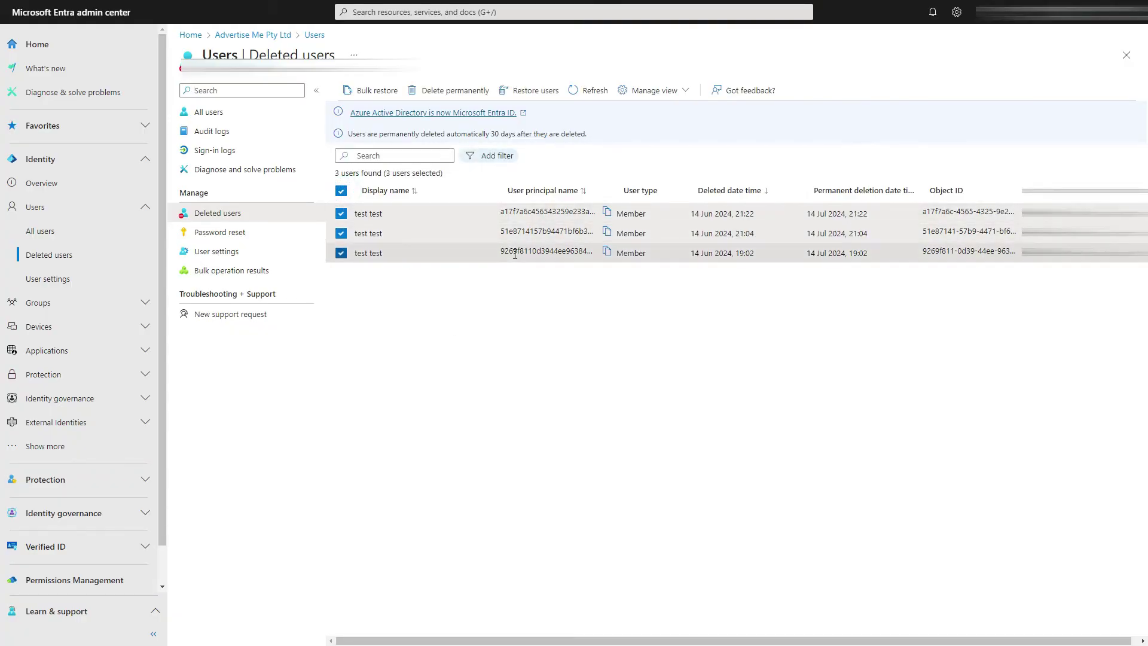
left_click(435, 91)
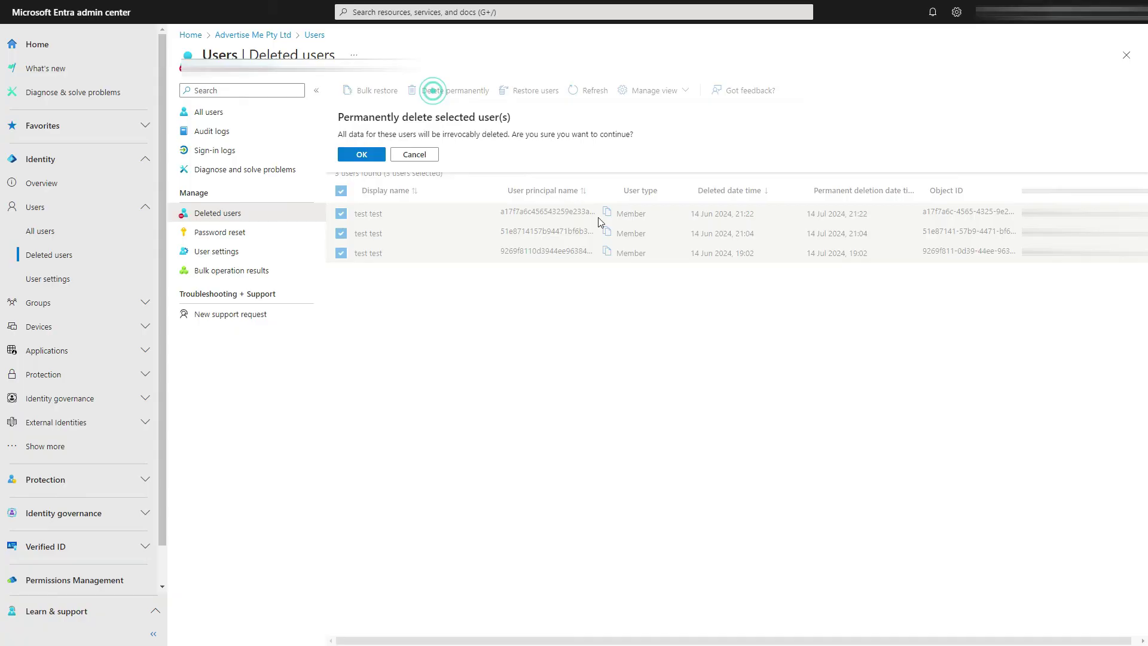
left_click(359, 155)
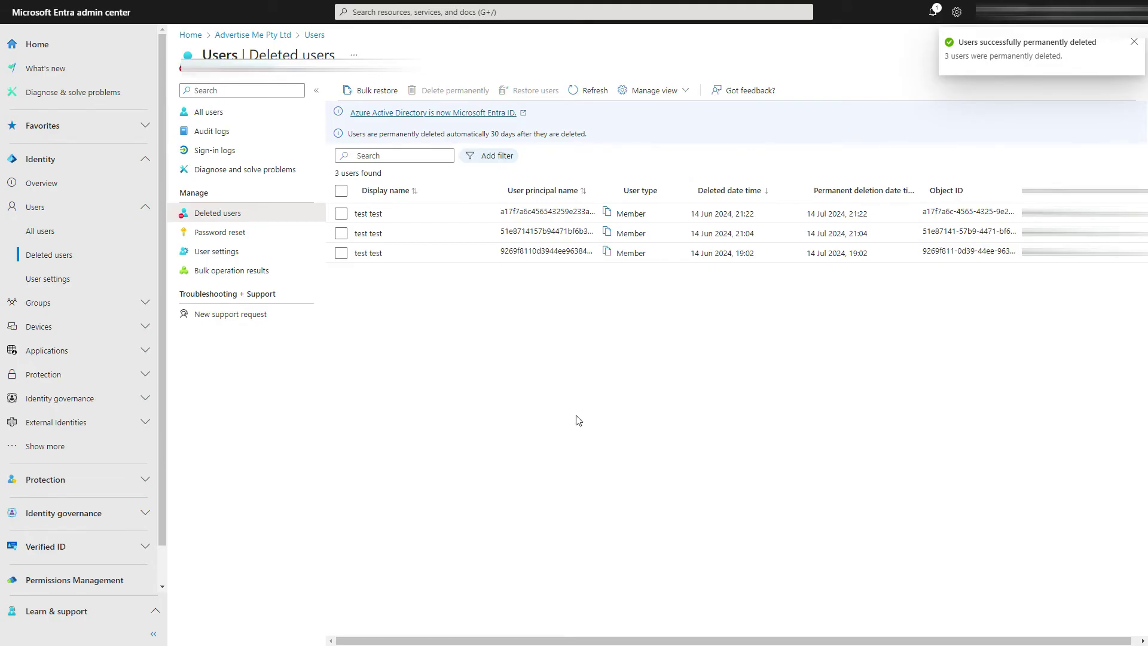
left_click(594, 92)
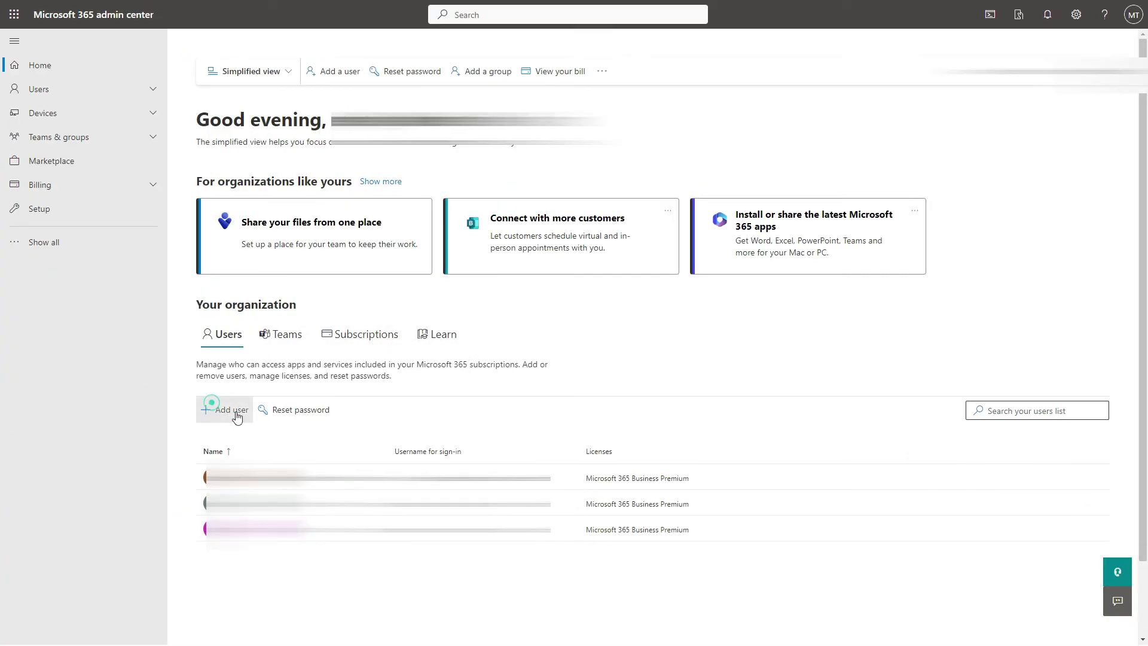
Enter first and last name test test, a username and a strong password for a new user.
left_click(206, 410)
left_click(566, 202)
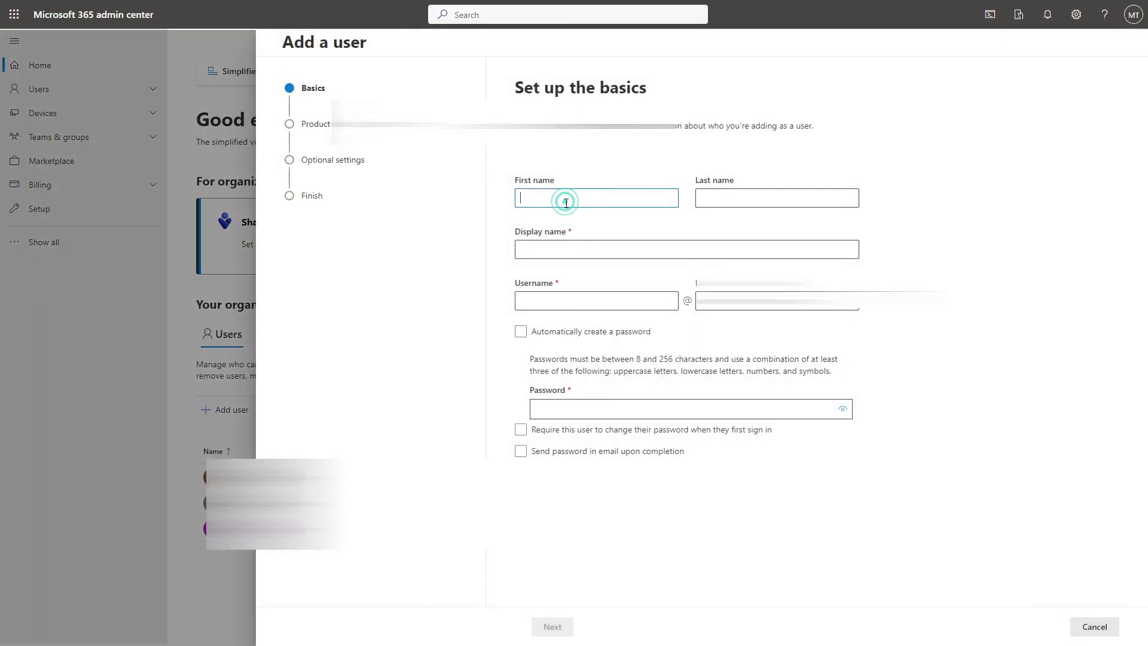
type("test")
key("Tab")
type("test")
key("Tab")
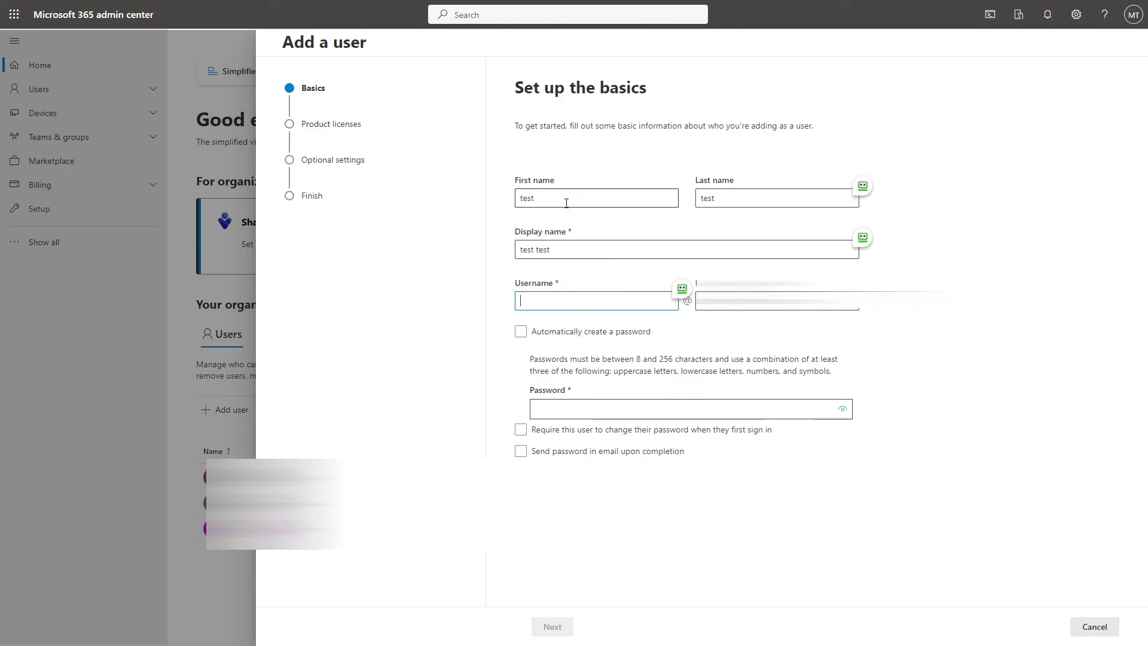
left_click(615, 407)
type("••••••••")
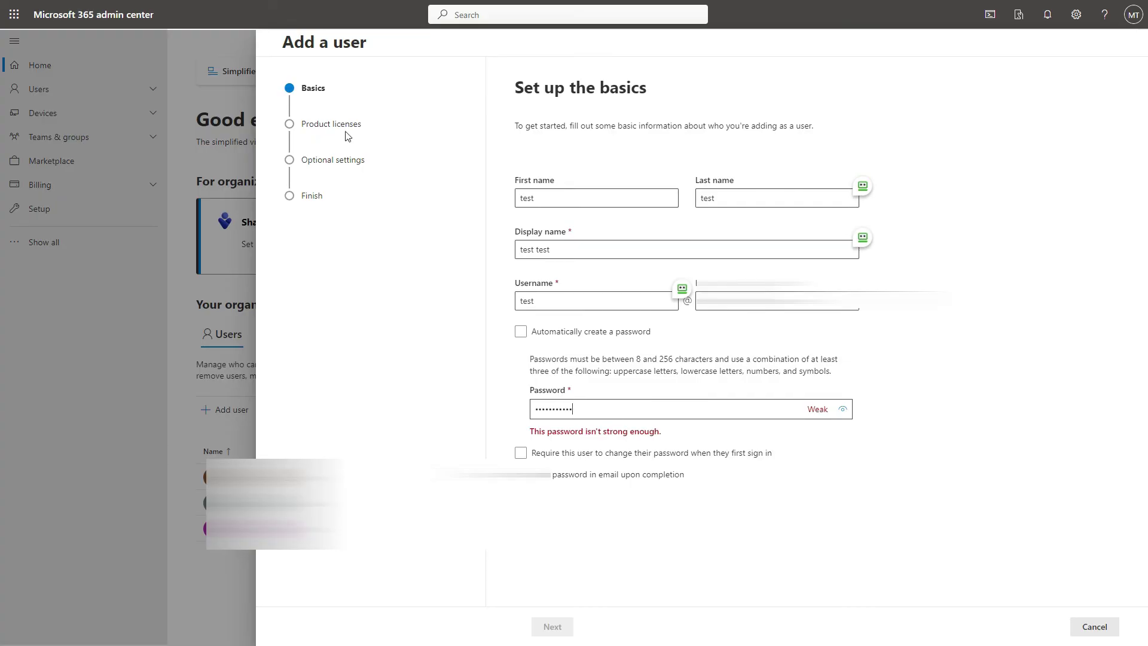
Keep the Microsoft 365 Business Premium licence and finish creating the user.
left_click(550, 626)
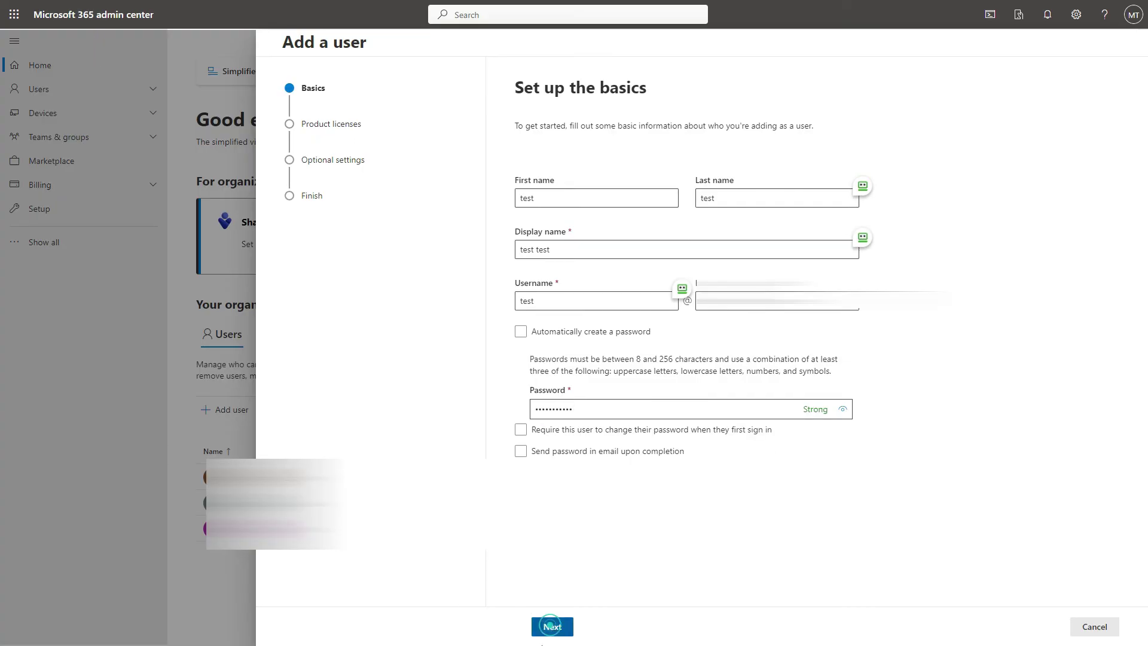
left_click(619, 634)
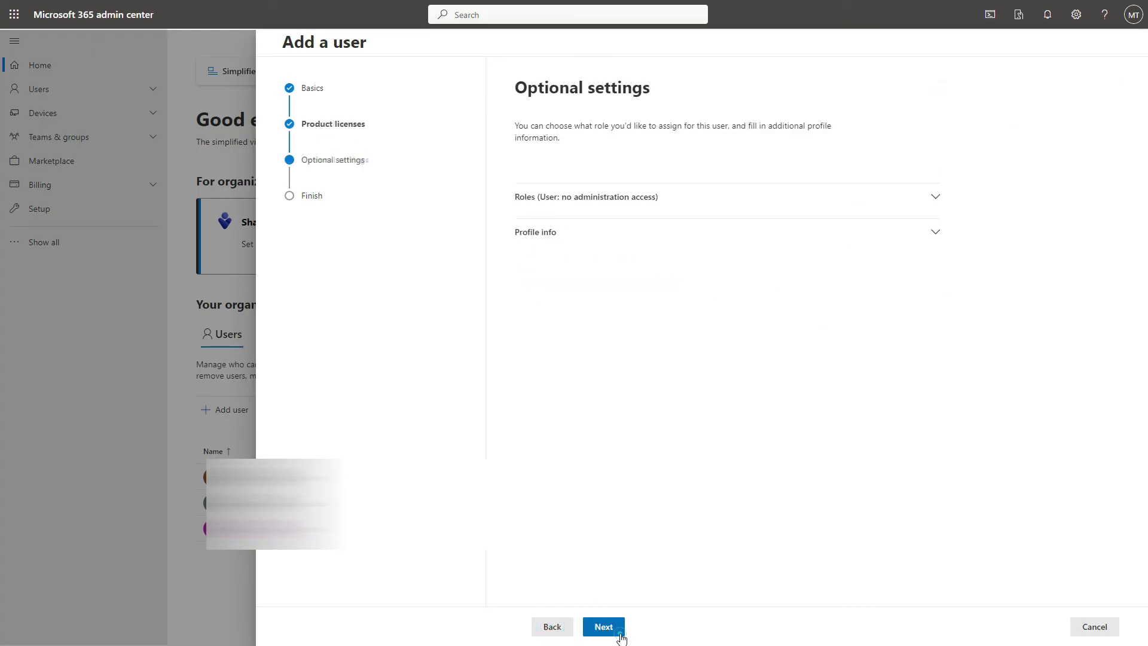
left_click(621, 634)
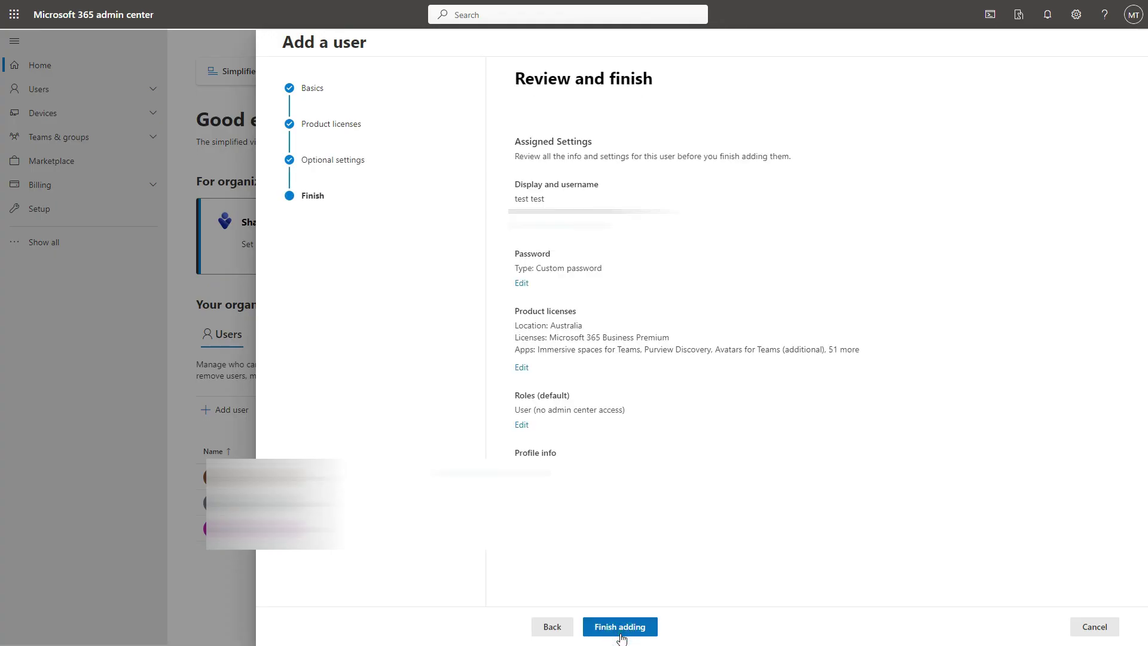
left_click(619, 631)
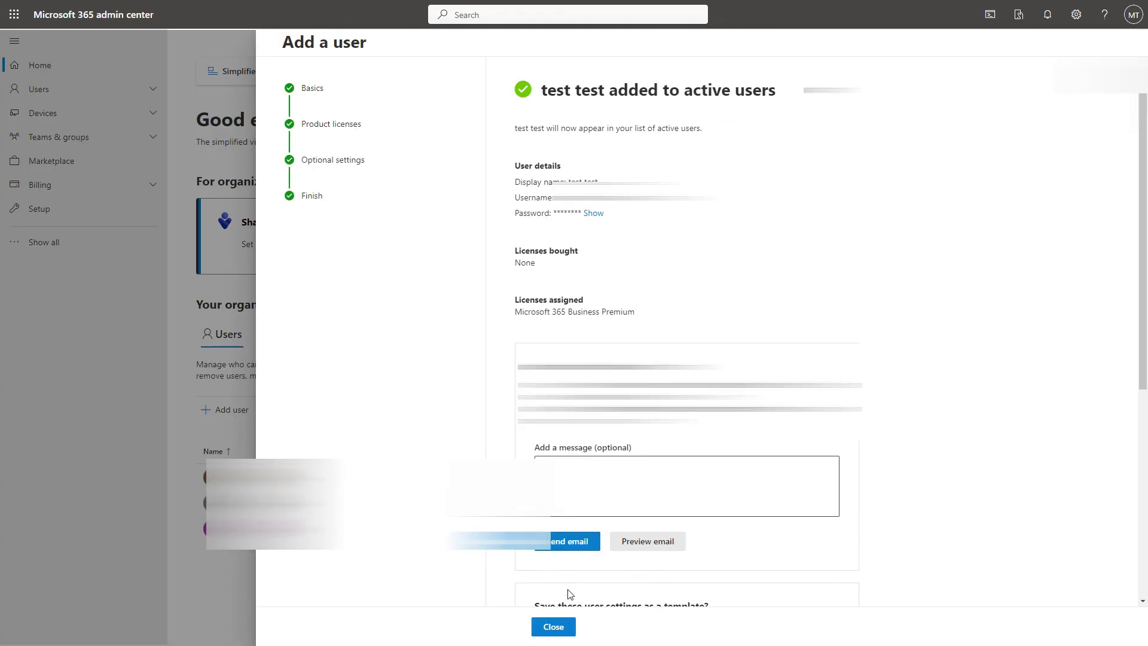
left_click(552, 626)
left_click(39, 88)
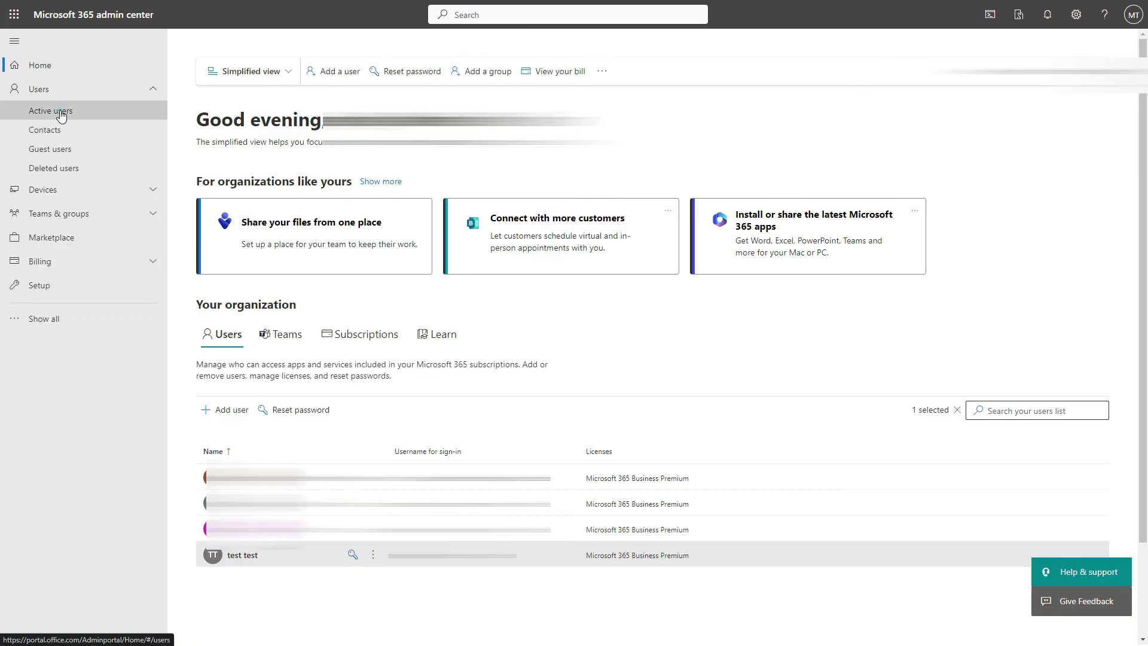
Confirm test test's mailbox is ready, using 0% (5.885KB/50GB) of storage.
left_click(60, 111)
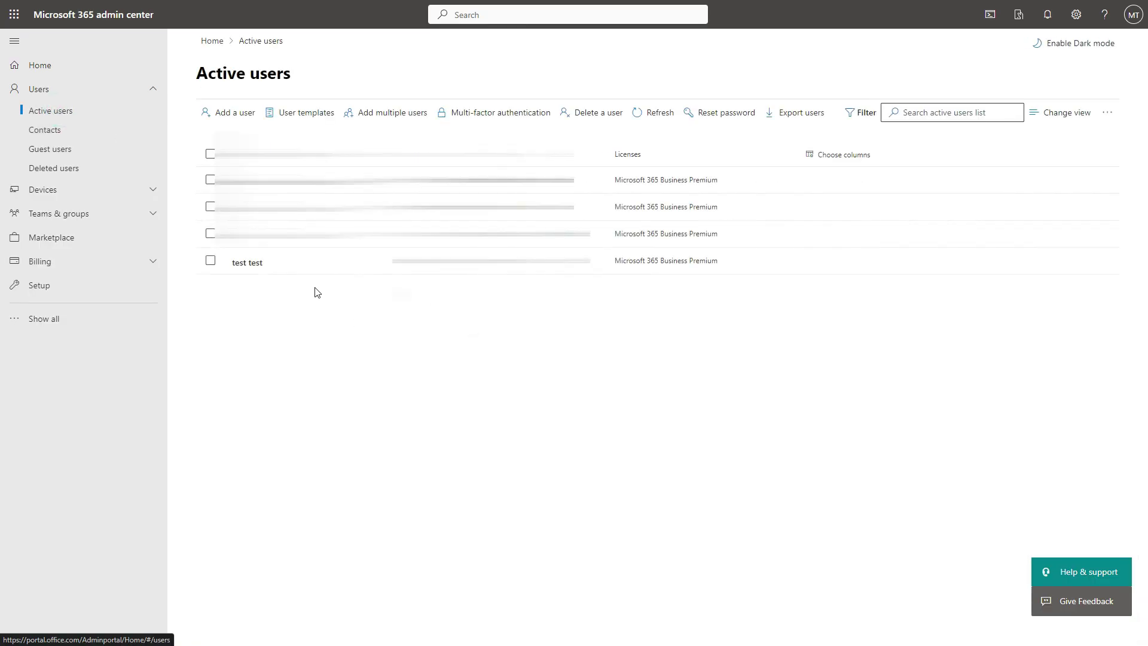
left_click(260, 263)
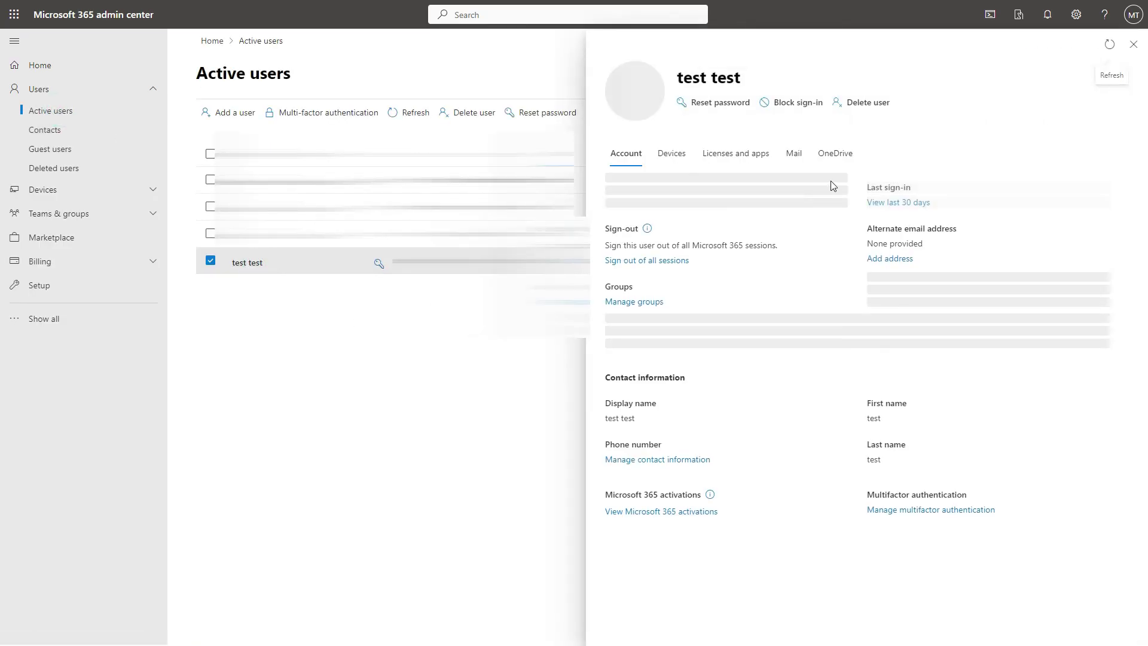
left_click(795, 167)
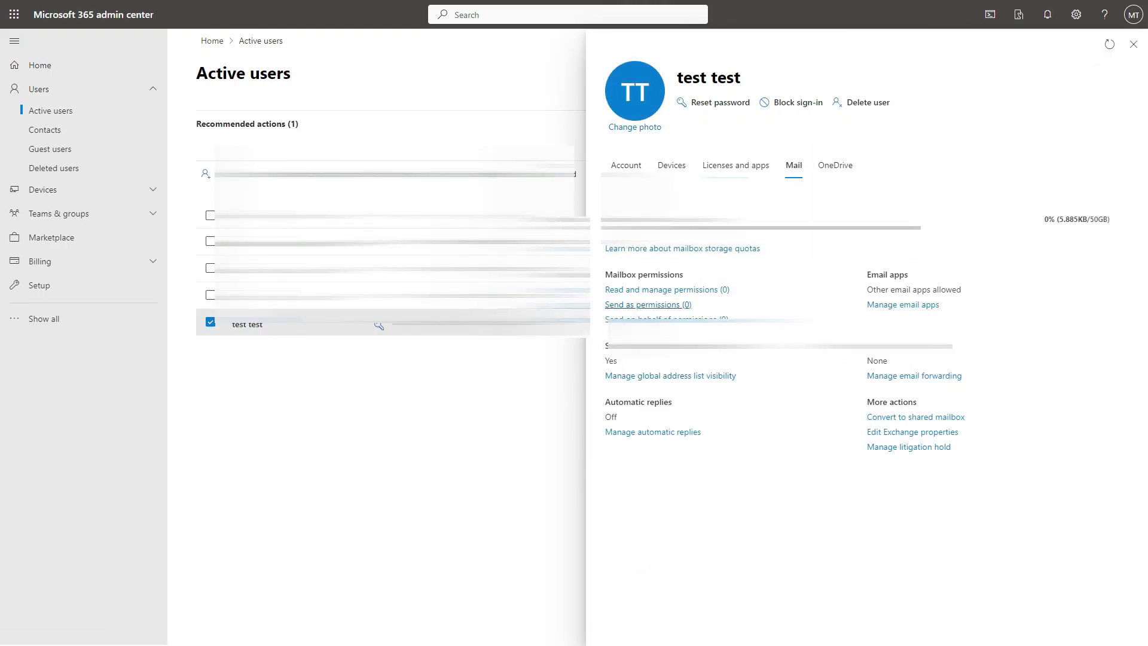
left_click_drag(612, 220, 682, 227)
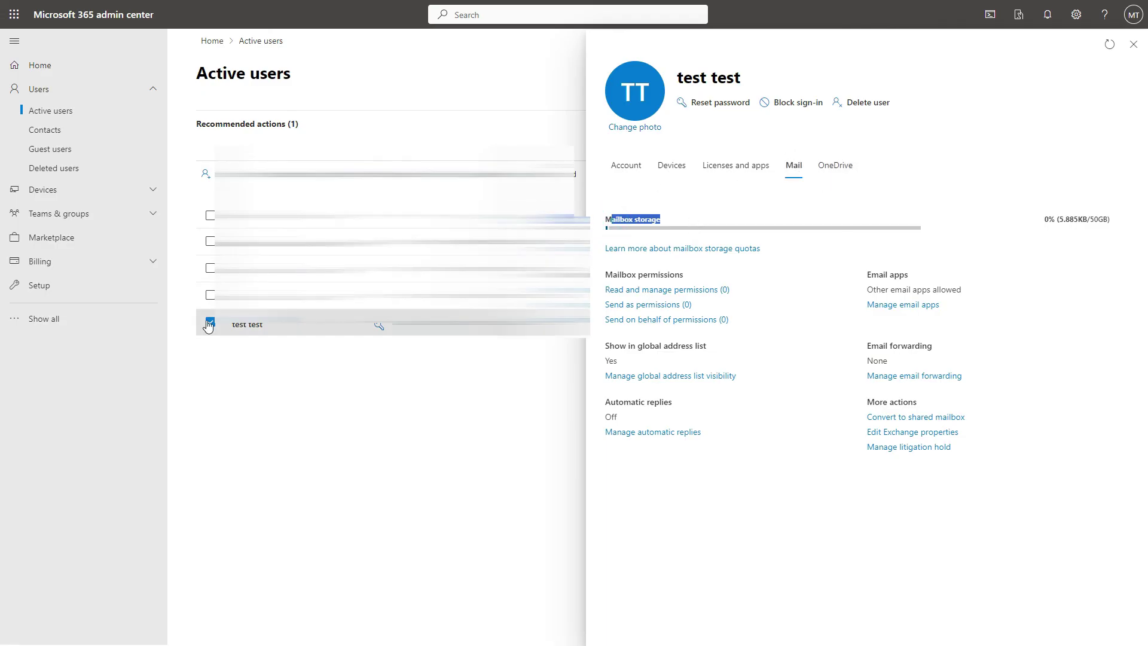
left_click(57, 318)
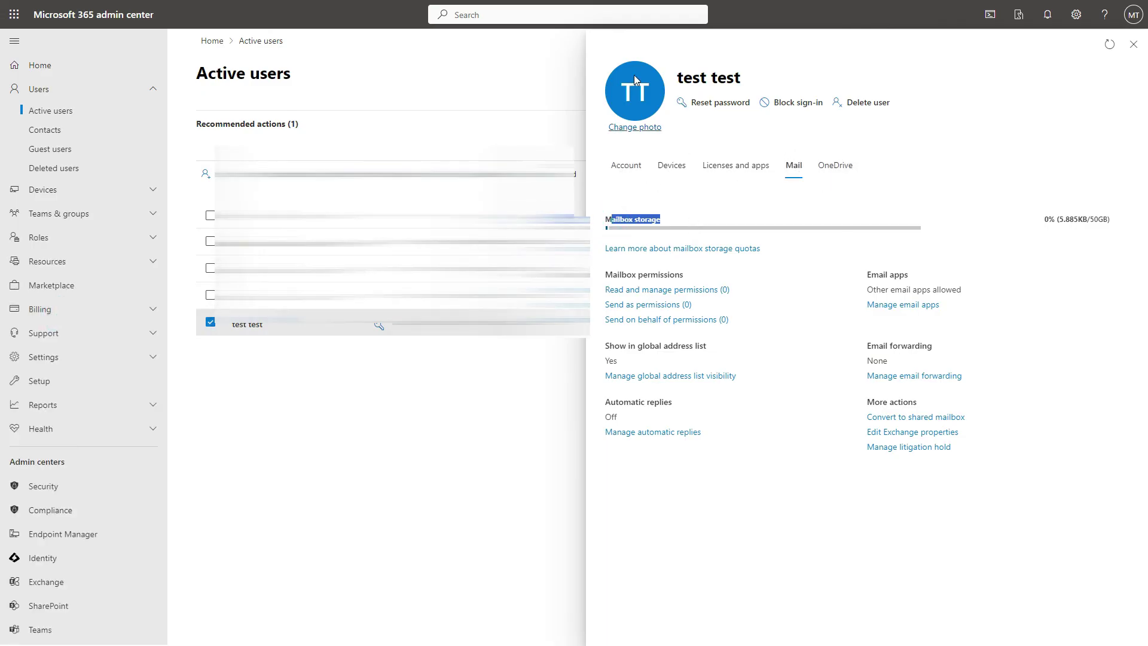